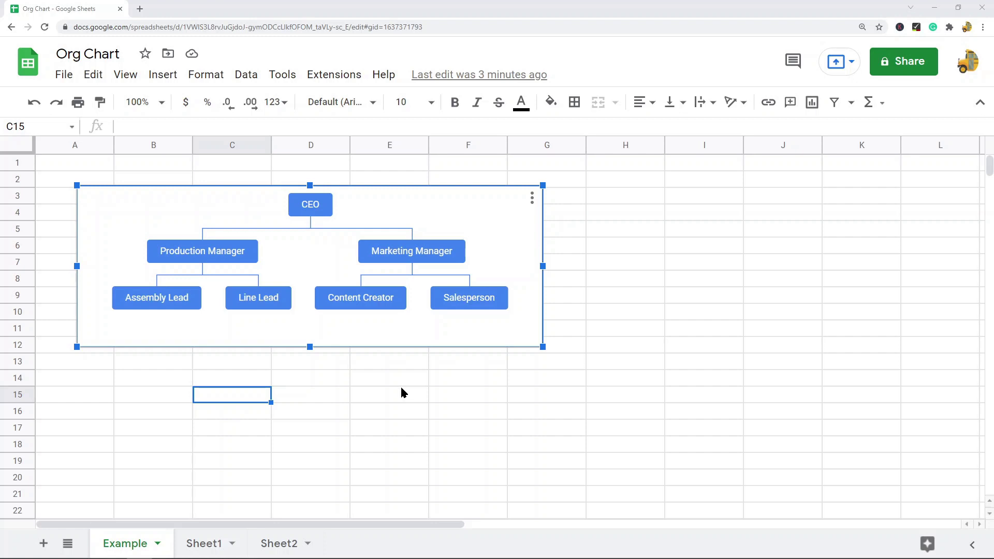
On Sheet1, highlight the Title column A1:A8 and the Reports to column B1:B8
left_click(202, 544)
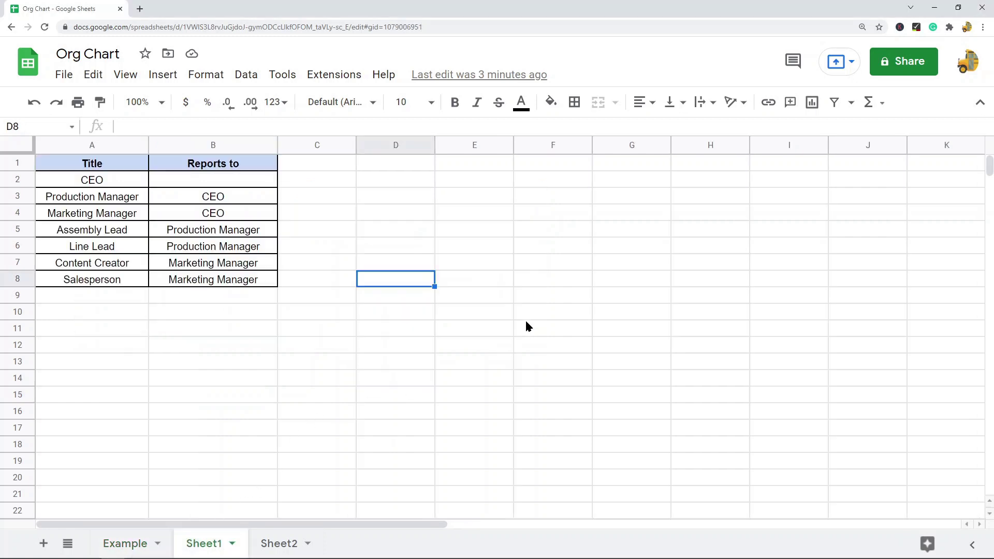
left_click_drag(109, 168, 213, 285)
left_click(93, 264)
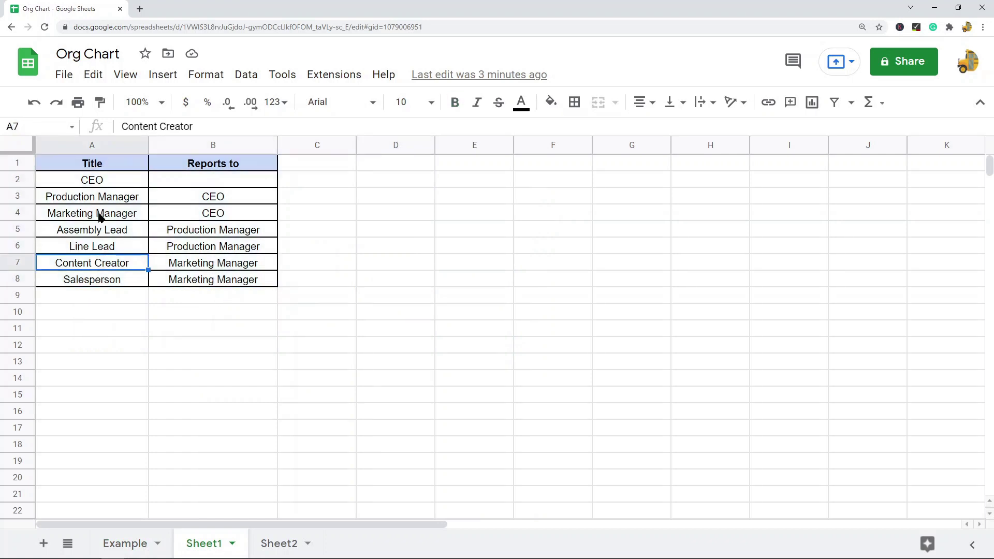
left_click(93, 163)
left_click_drag(95, 193, 95, 280)
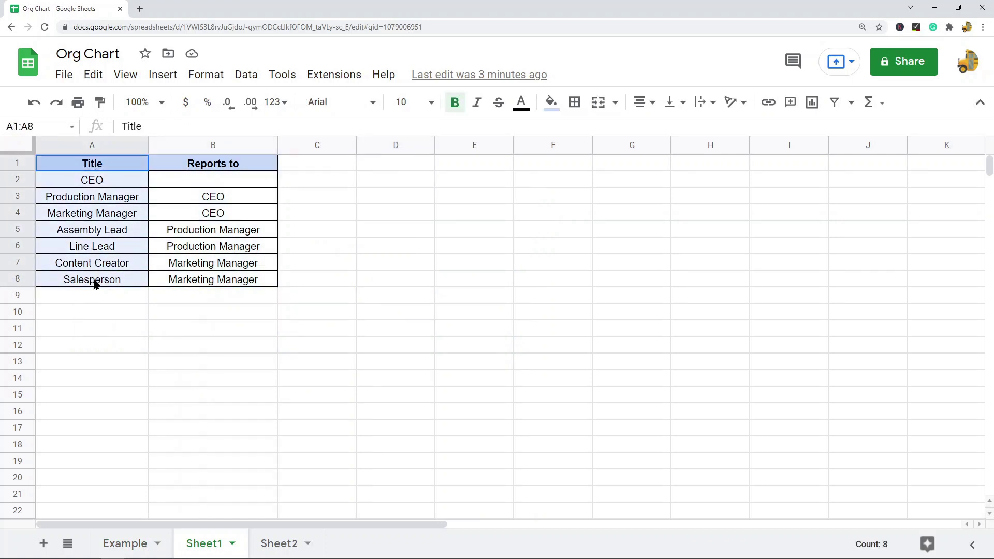
left_click_drag(213, 168, 215, 284)
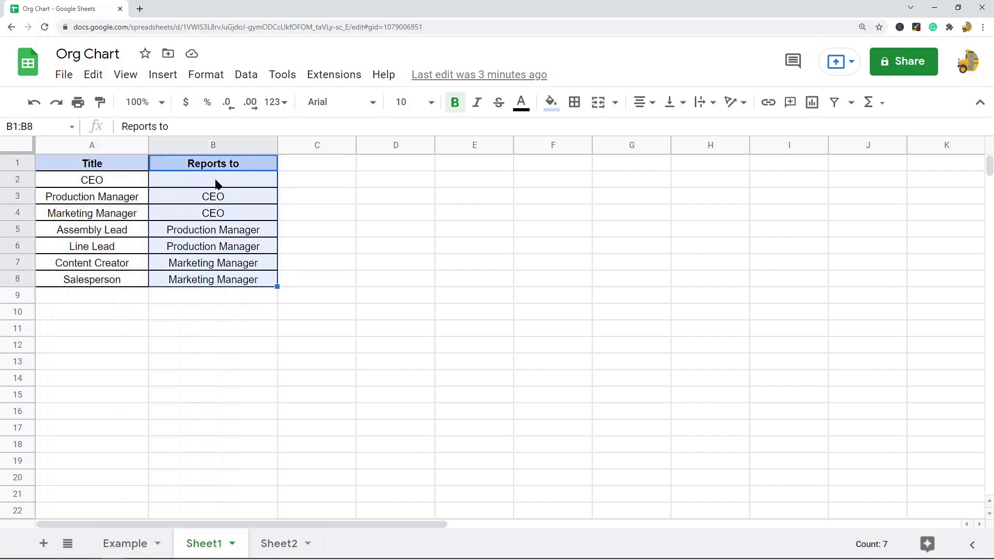
Show that CEO reports to no one and both managers report to CEO
left_click(112, 182)
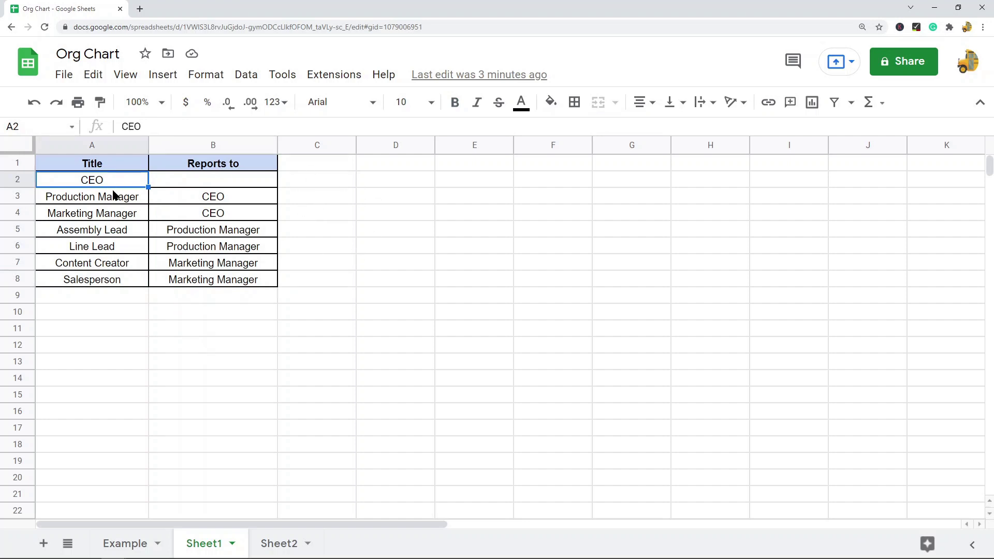
left_click(210, 186)
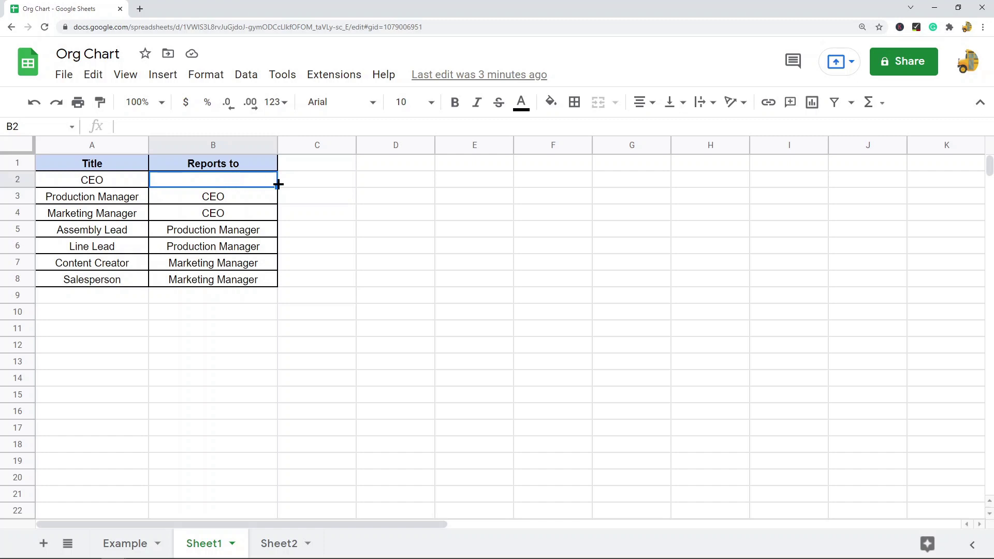
left_click_drag(127, 201, 196, 213)
left_click_drag(102, 200, 101, 217)
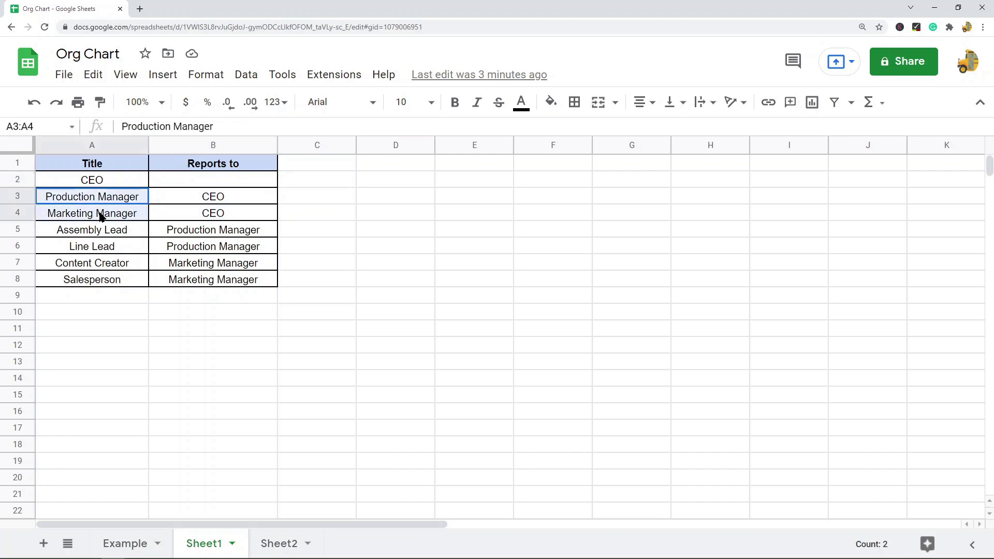
mouse_move(204, 198)
left_mouse_down()
mouse_move(201, 228)
mouse_move(205, 216)
left_mouse_up()
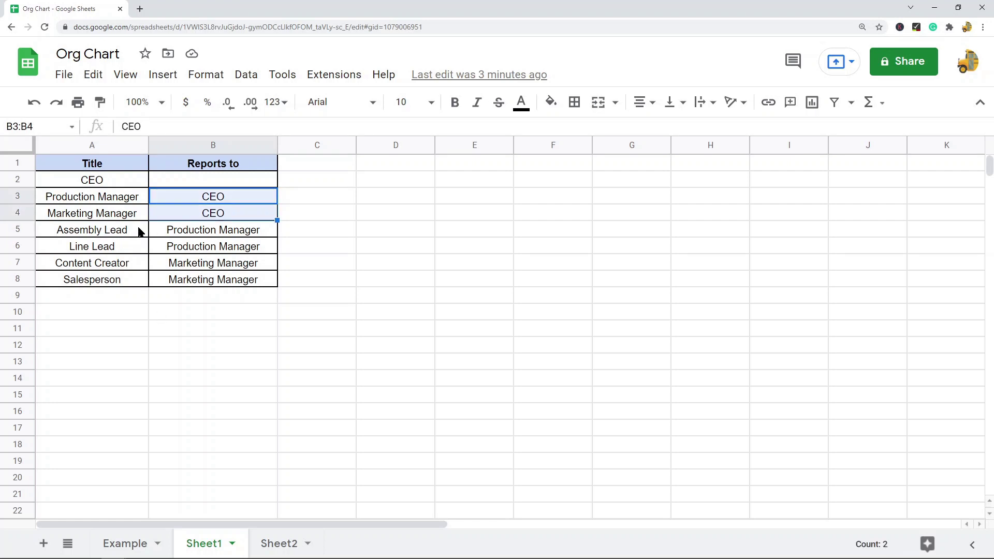
Show the leads reporting to Production Manager and Content Creator and Salesperson to Marketing Manager
left_click_drag(132, 231, 127, 250)
left_click(184, 230)
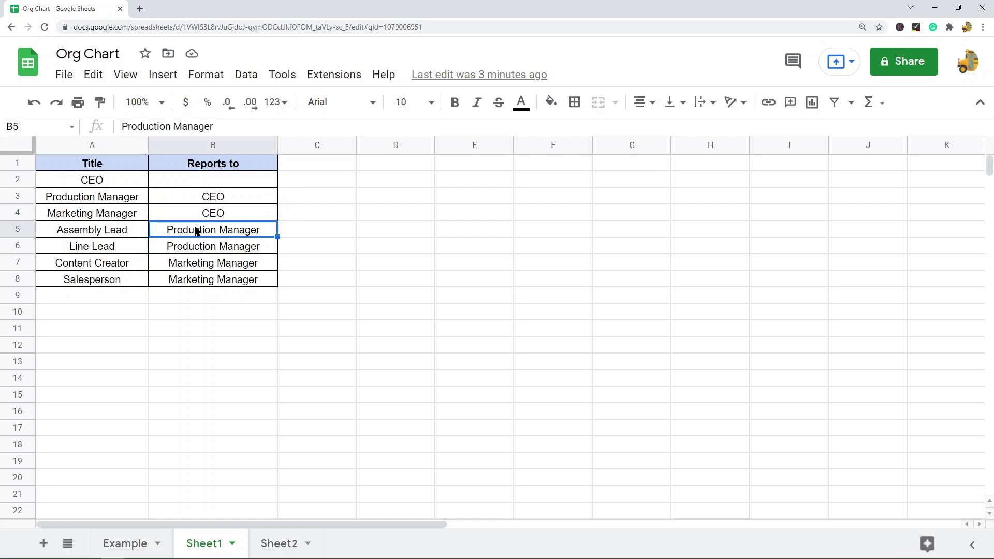
left_click(111, 198)
left_click(175, 249)
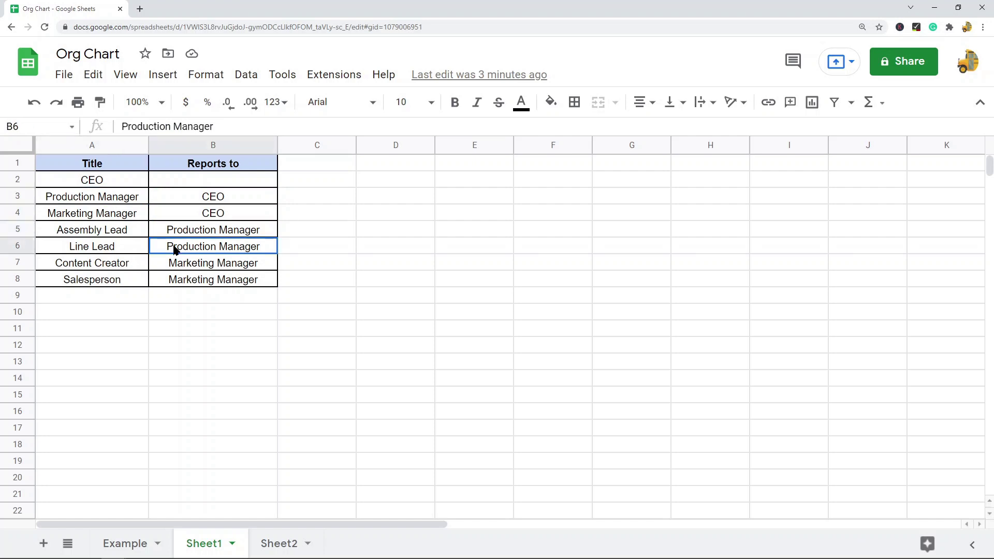
left_click_drag(111, 262, 116, 280)
left_click_drag(192, 265, 199, 280)
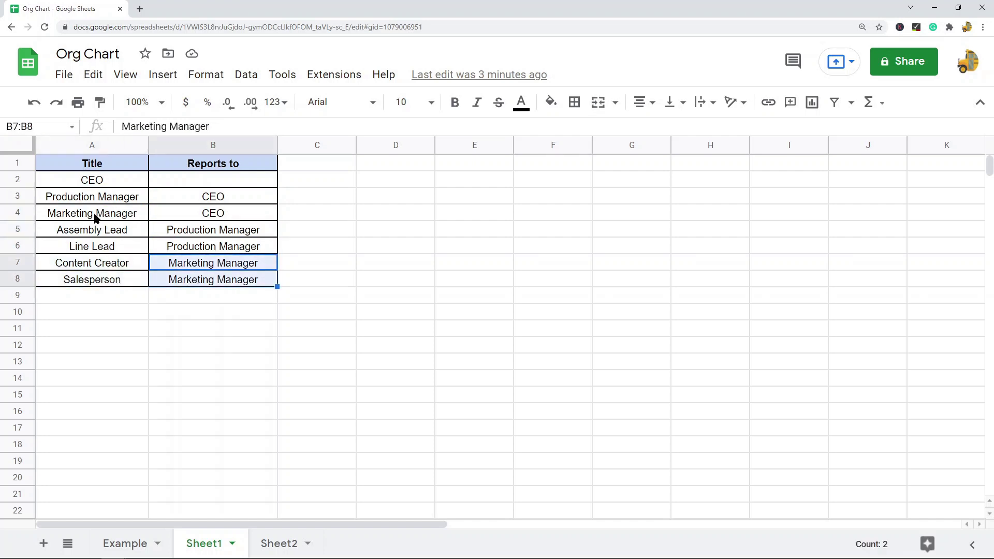
left_click(95, 216)
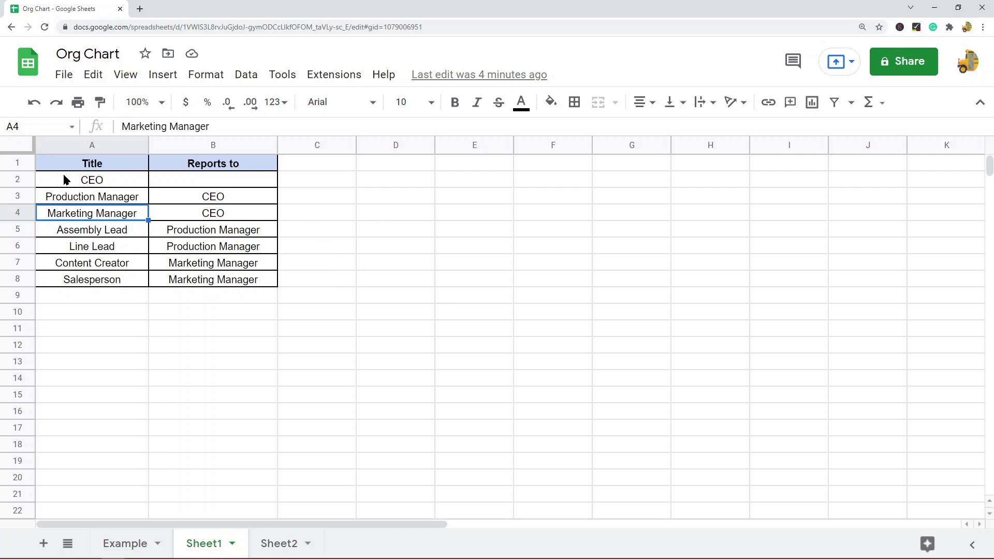
left_click_drag(67, 179, 212, 285)
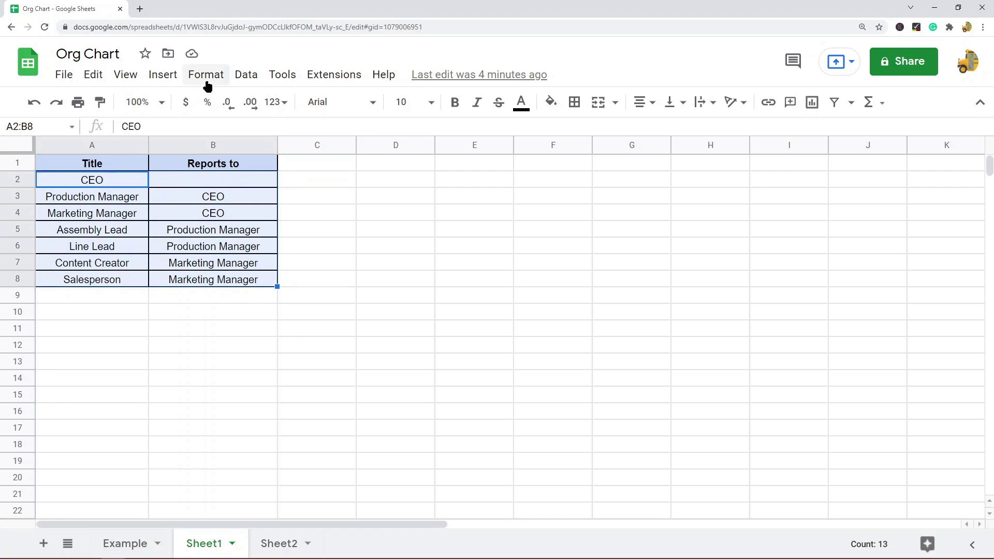
left_click(162, 75)
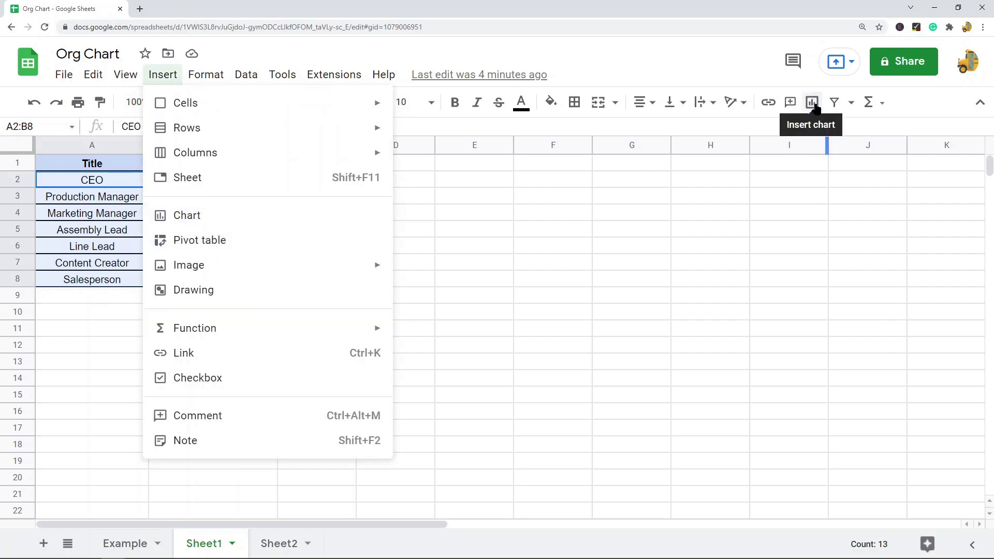
left_click(202, 214)
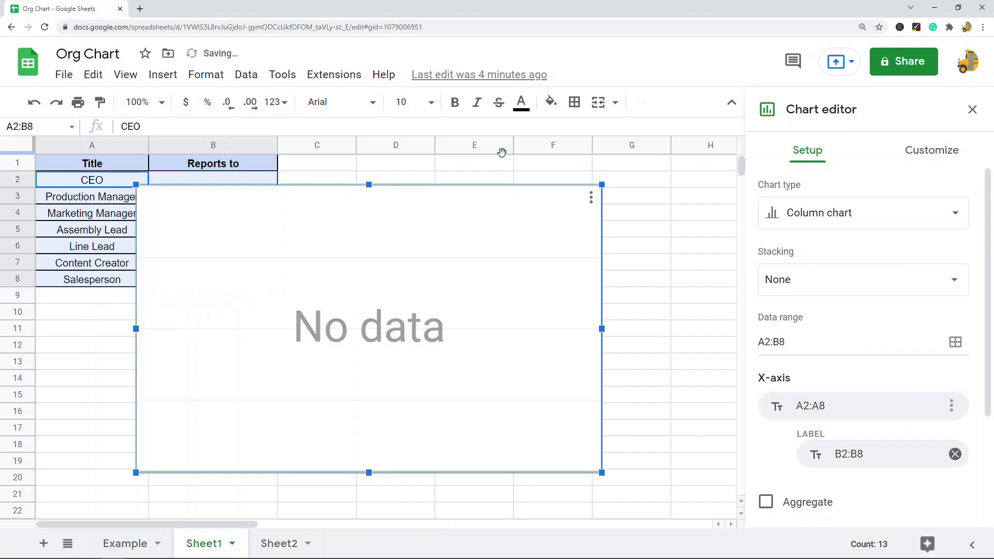
left_click_drag(420, 190, 557, 181)
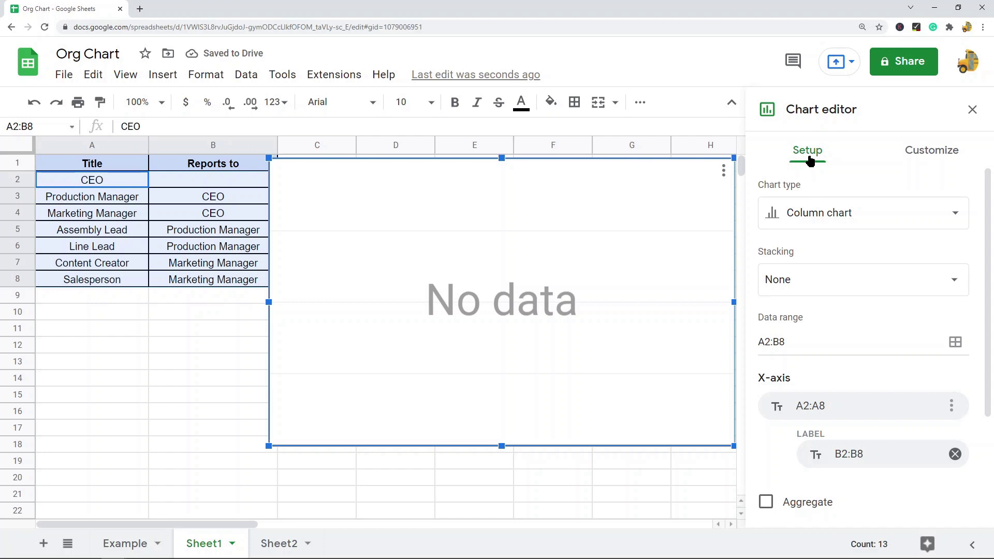
left_click(833, 215)
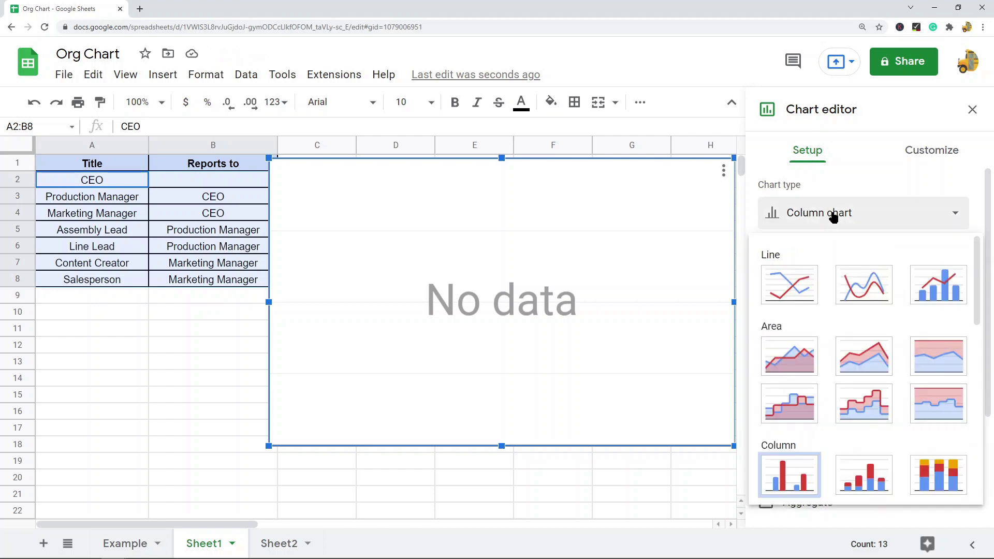
scroll(835, 289, "down", 12)
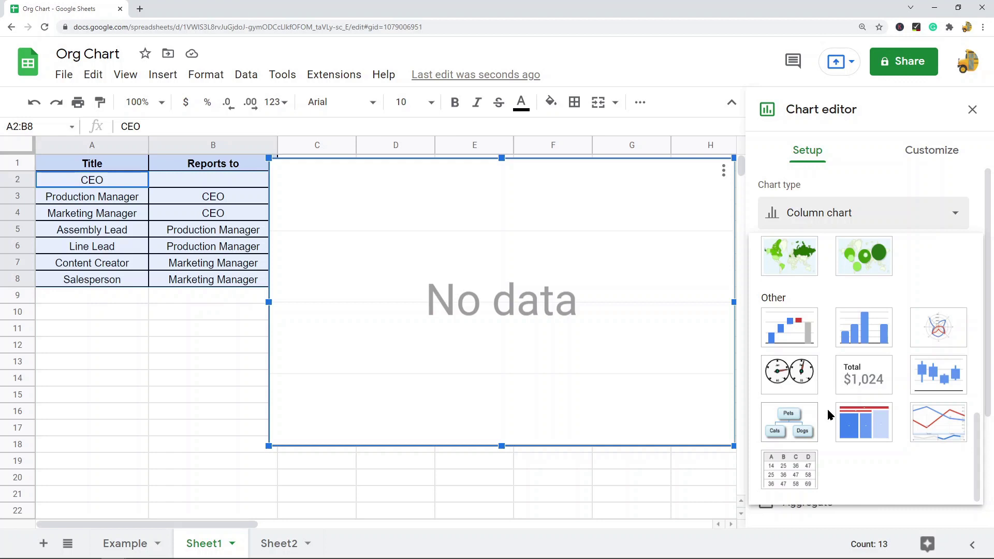
left_click(785, 424)
left_click_drag(502, 446, 510, 299)
left_click_drag(584, 176, 500, 232)
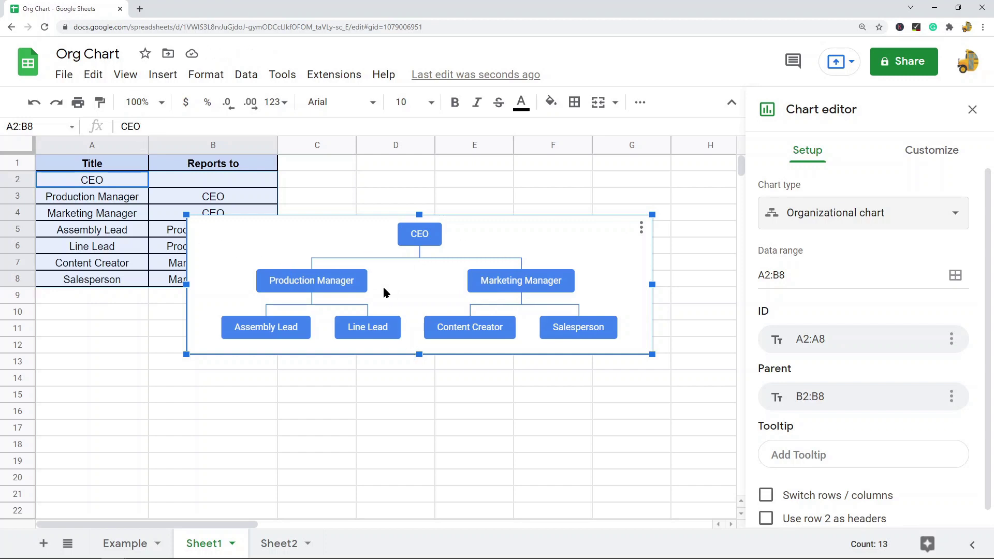
key("Delete")
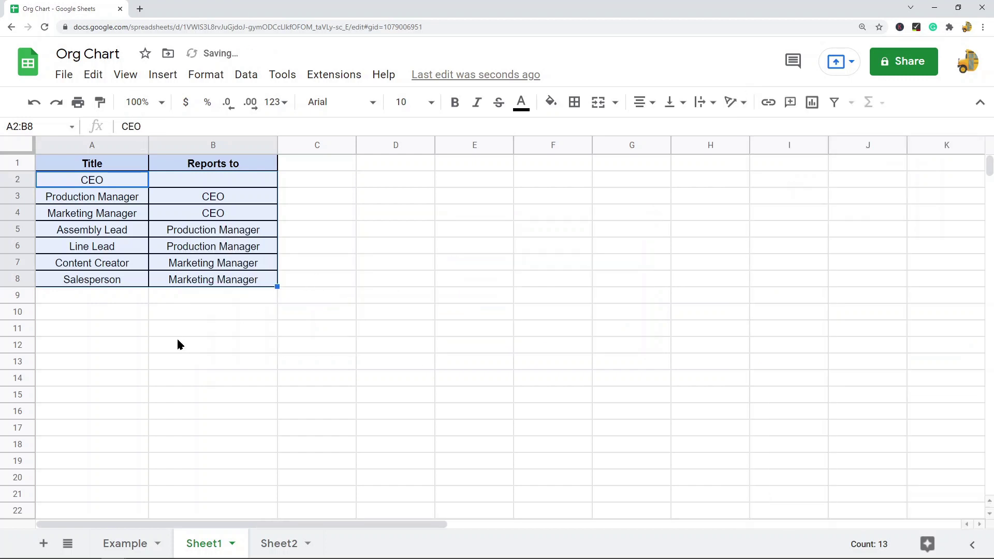
Insert an organizational chart from the full table A1:B8
left_click(178, 345)
left_click_drag(92, 163, 224, 279)
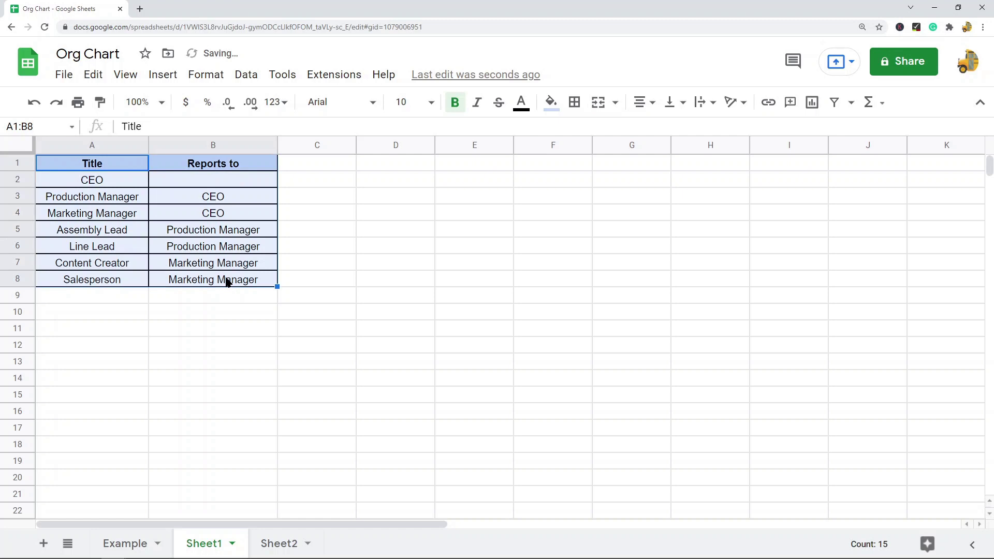
left_click(165, 75)
left_click(191, 216)
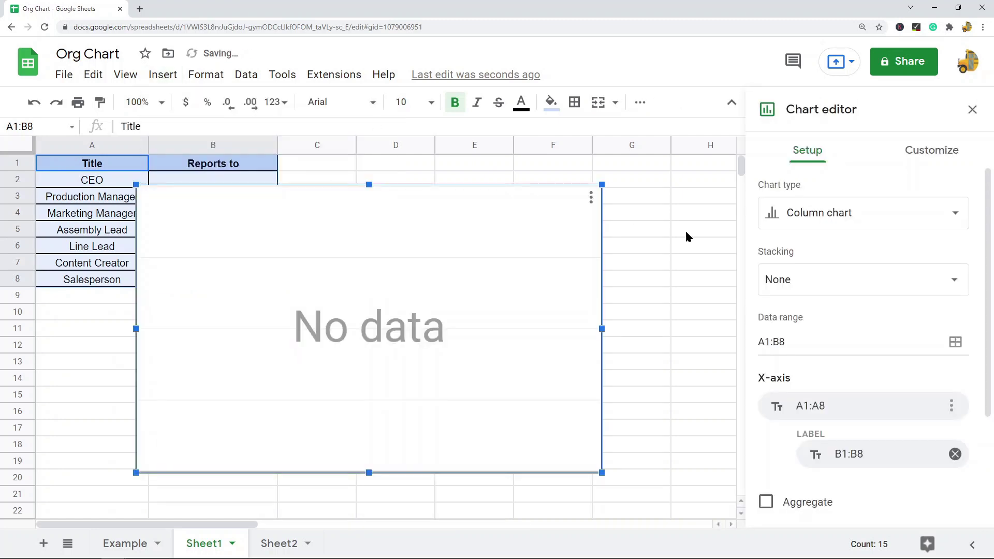
left_click(854, 214)
scroll(784, 362, "down", 10)
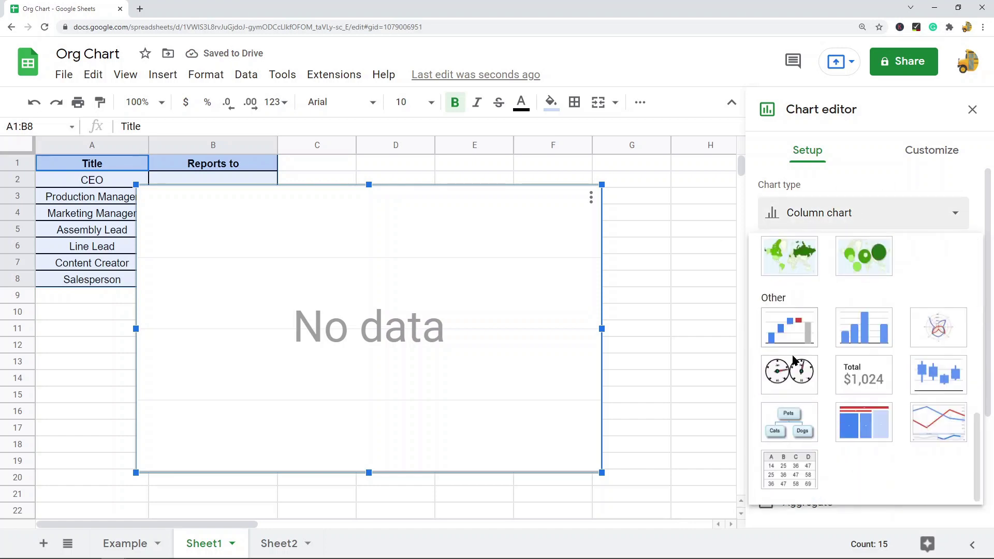
left_click(789, 403)
left_click(858, 222)
scroll(790, 414, "down", 10)
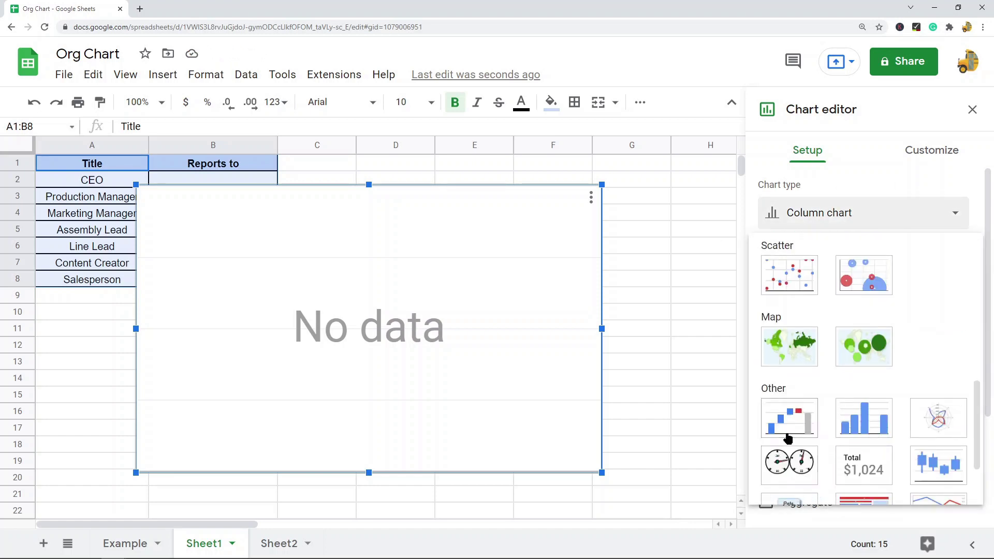
scroll(788, 440, "down", 2)
left_click(788, 438)
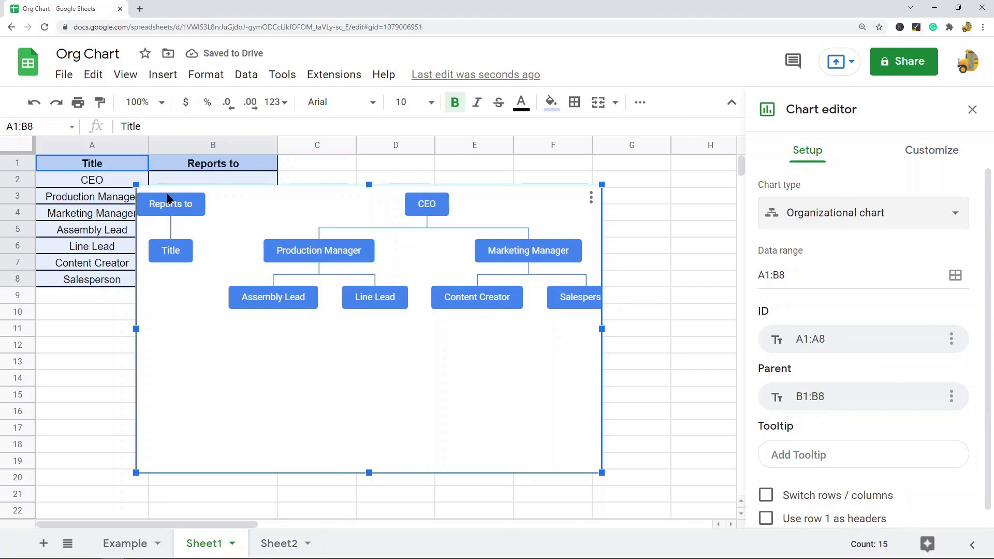
Use row 1 as headers, shorten the chart, and close the chart editor
scroll(866, 473, "down", 1)
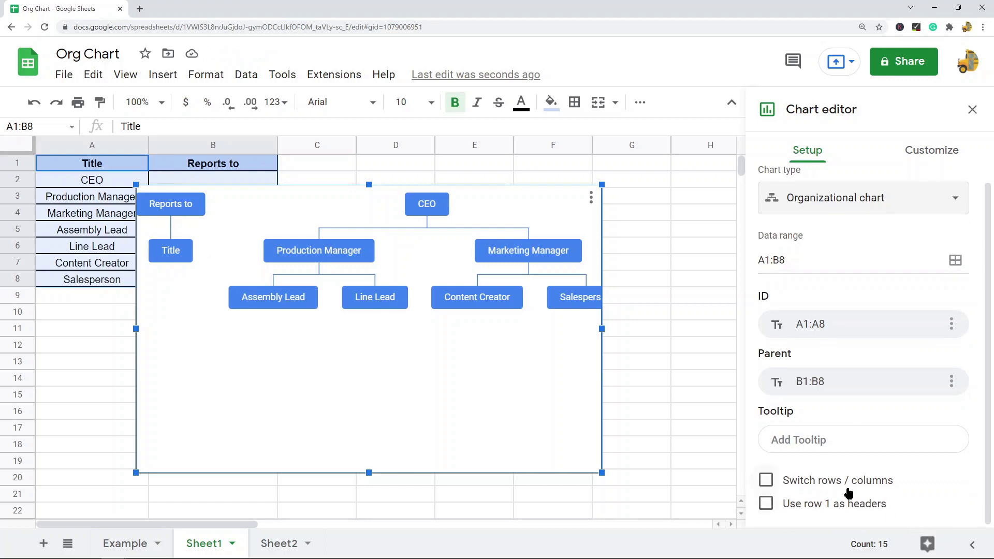
left_click(768, 506)
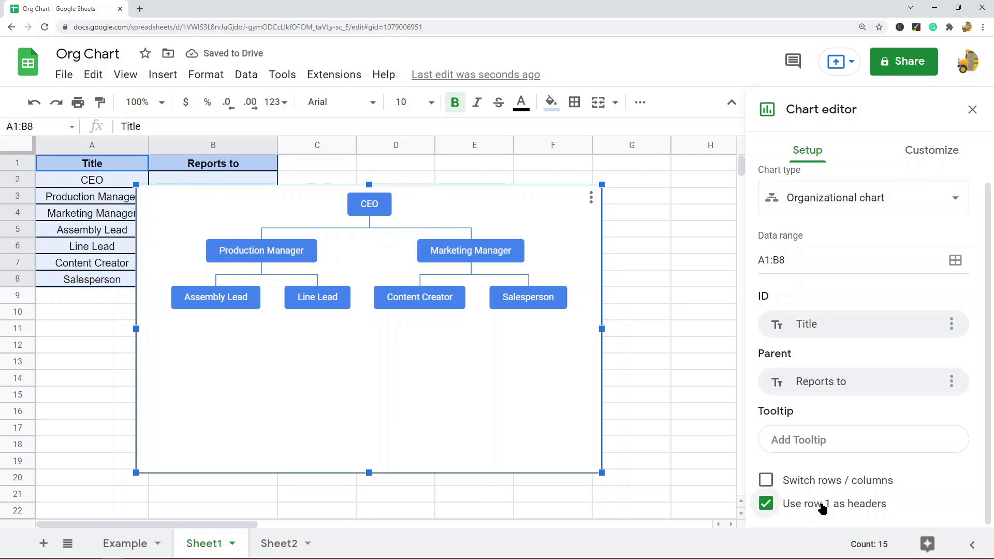
left_click_drag(369, 473, 397, 341)
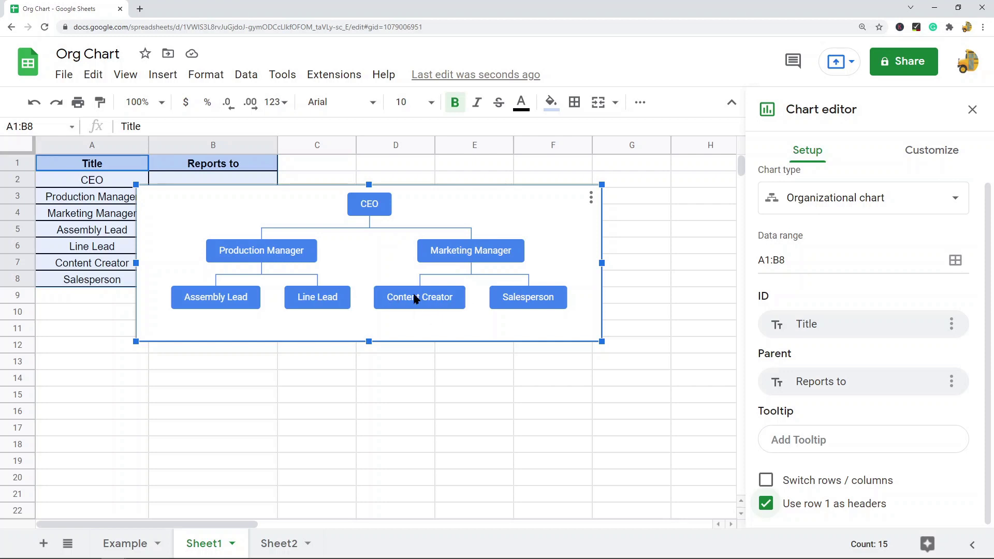
left_click(306, 393)
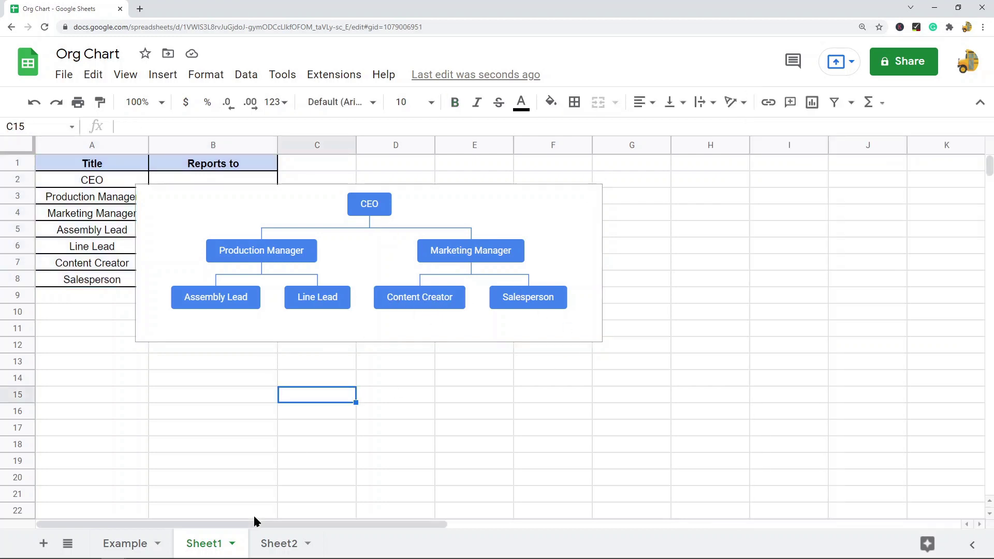
On Sheet2, select the table body A2:C8 without headers
left_click(276, 545)
left_click(318, 332)
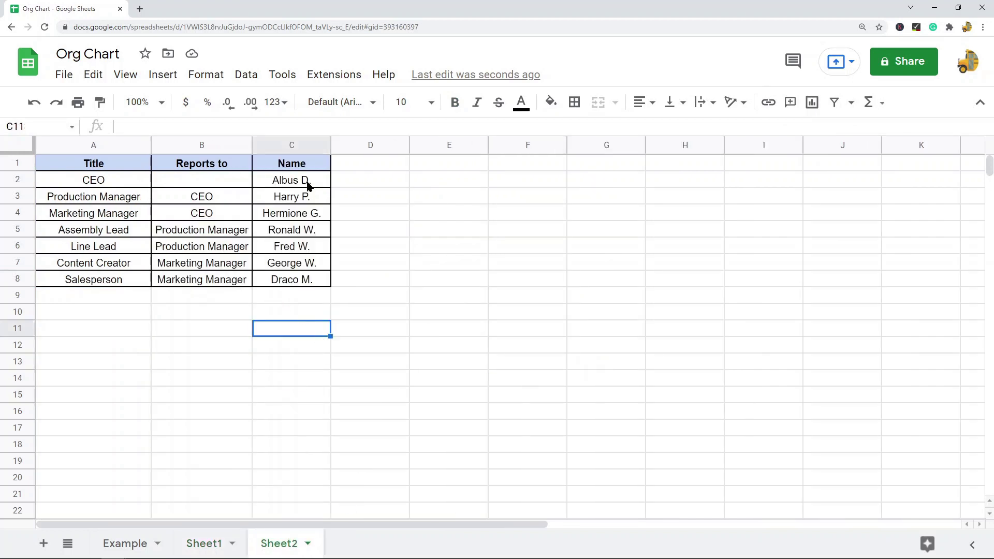
left_click_drag(298, 165, 298, 282)
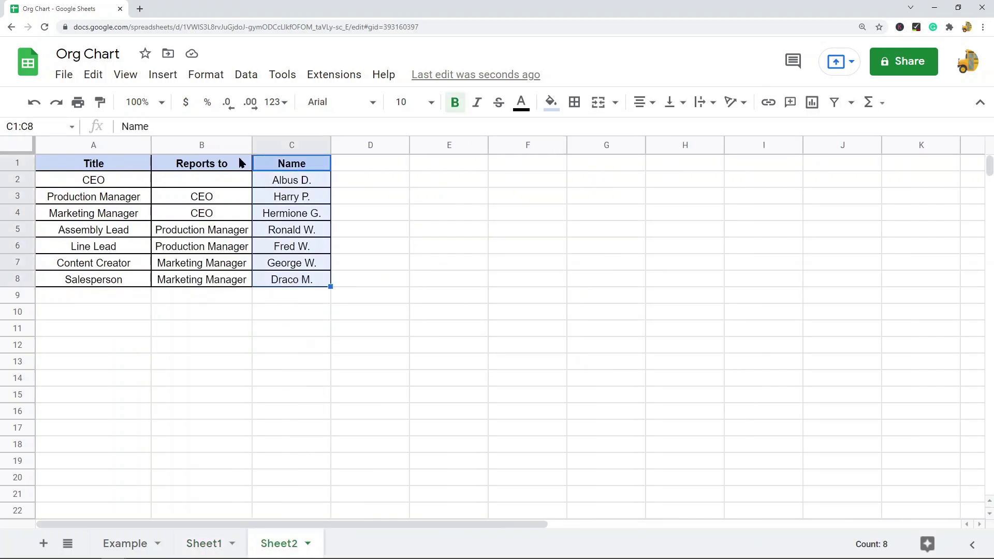
left_click(266, 341)
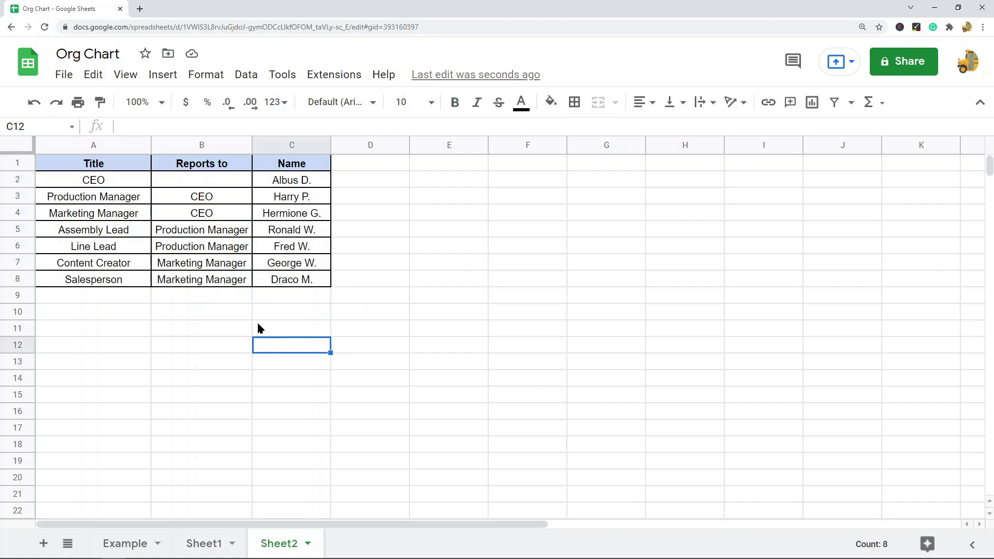
left_click(289, 157)
left_click_drag(296, 169, 293, 280)
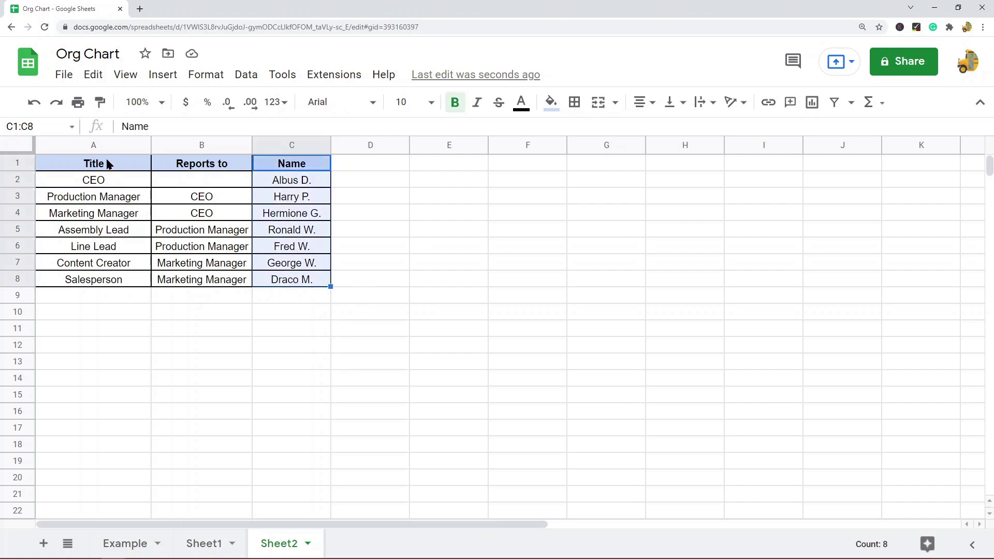
left_click_drag(106, 163, 110, 286)
left_click(536, 299)
left_click_drag(289, 282, 85, 187)
Insert an organizational chart from A2:C8 and close the chart editor
left_click(812, 102)
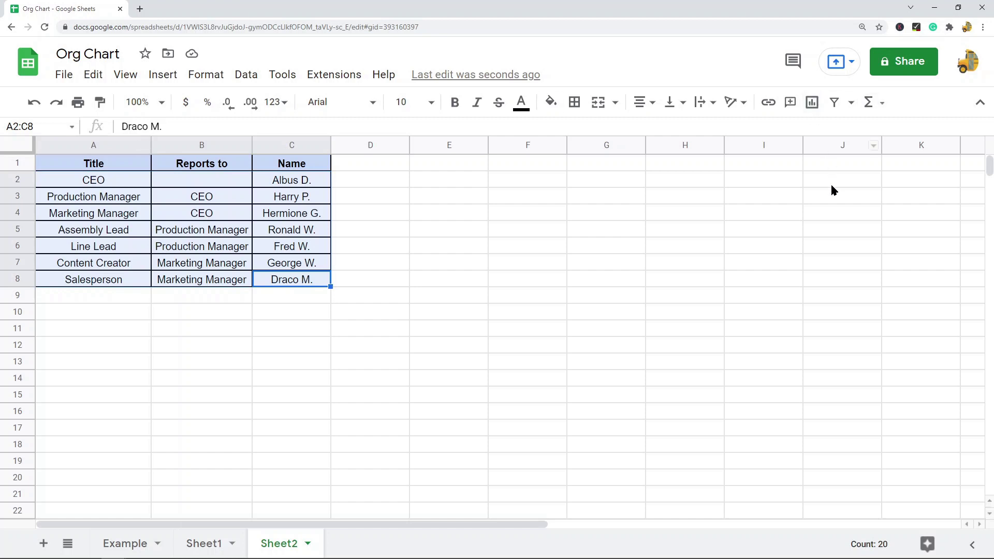
left_click(826, 197)
scroll(799, 360, "down", 10)
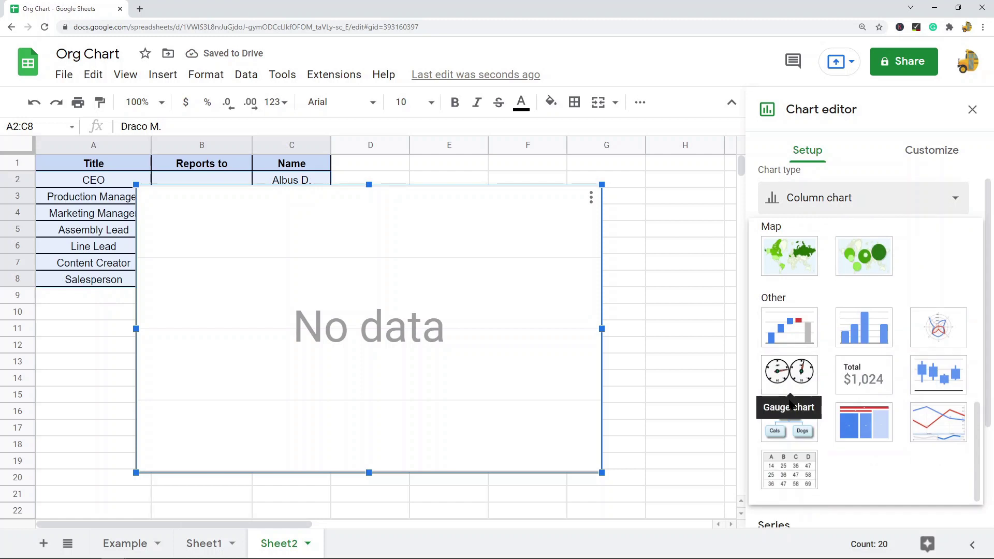
left_click(789, 424)
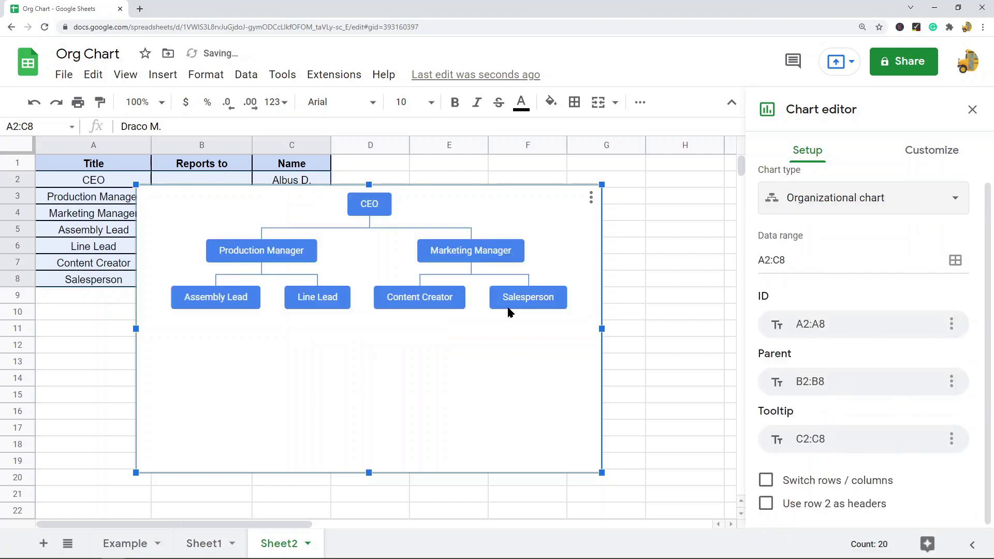
left_click(661, 327)
Check the name tooltips on the nodes and shorten the chart to end near row 11
mouse_move(543, 297)
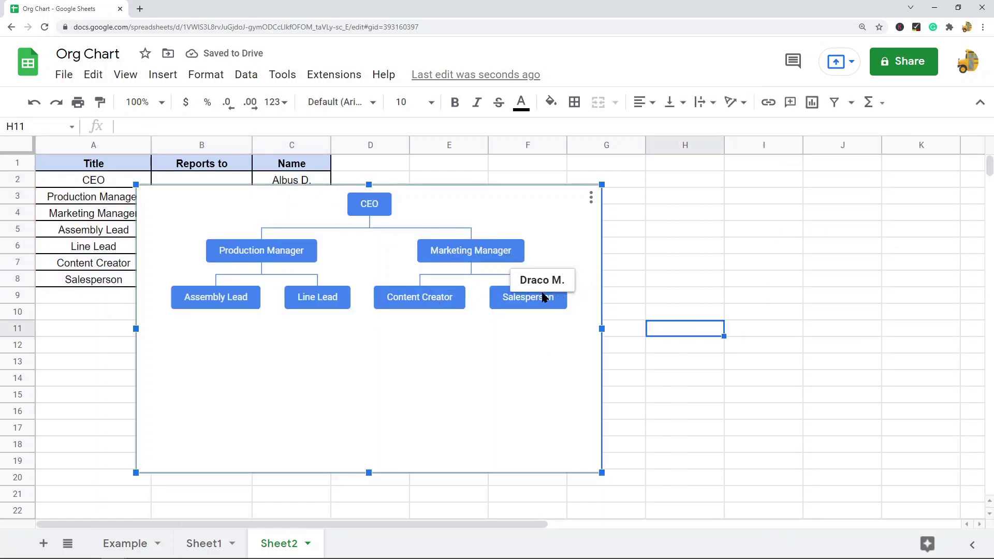
mouse_move(225, 291)
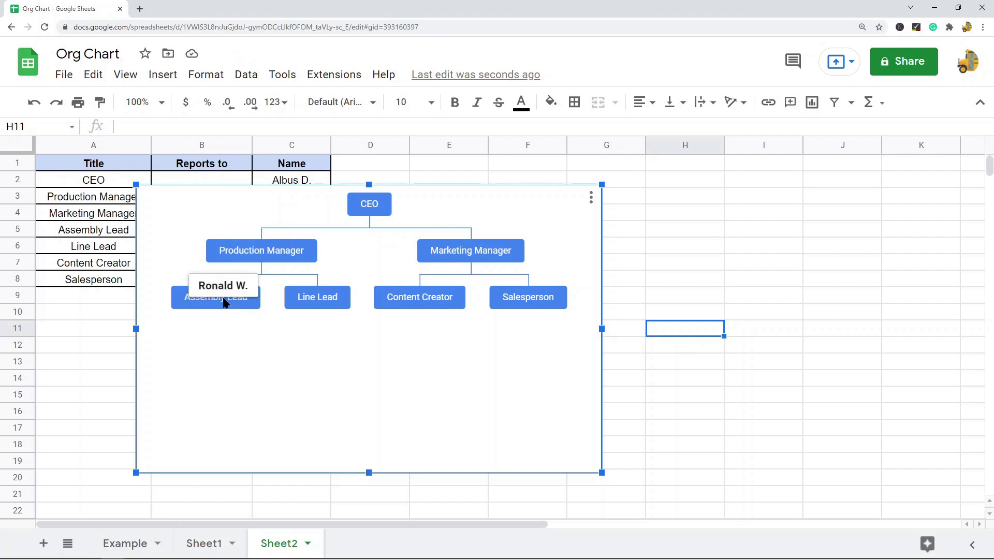
mouse_move(423, 311)
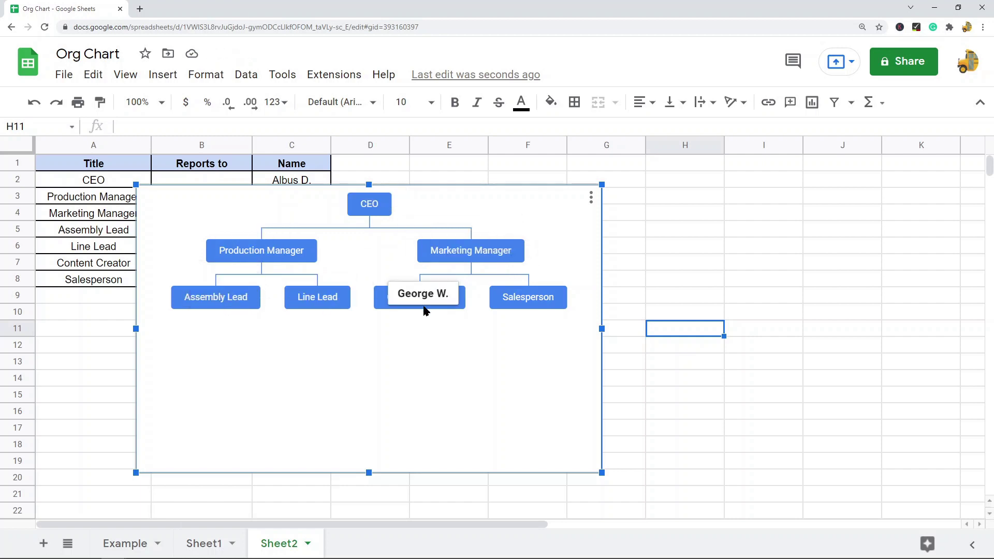
left_click_drag(368, 473, 384, 335)
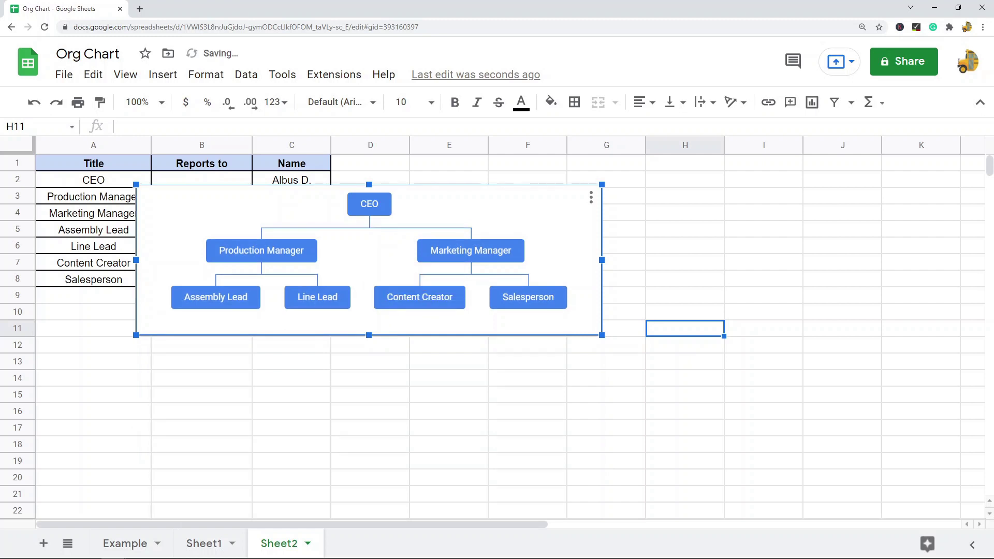
In the chart's Customize Org options, keep the node size at Medium
double_click(434, 203)
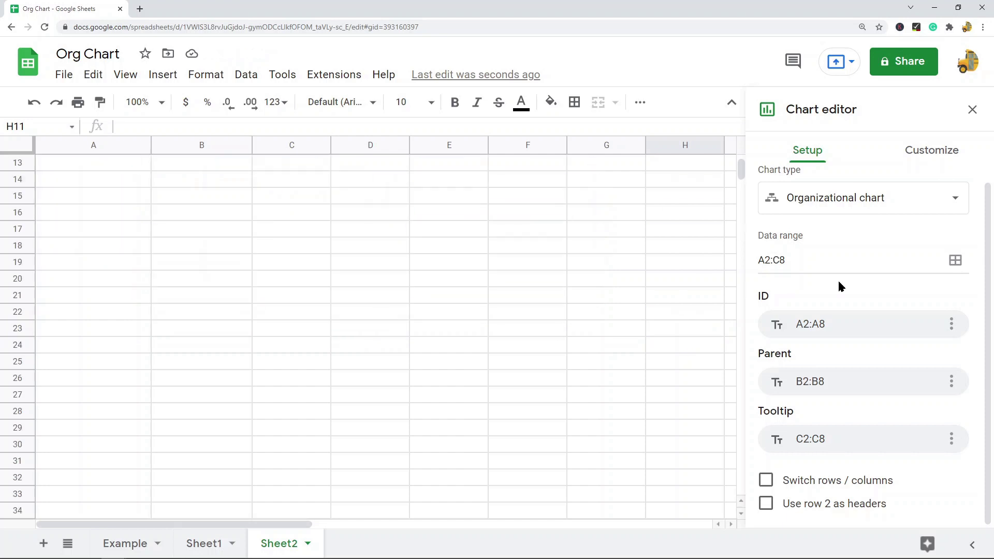
left_click(928, 159)
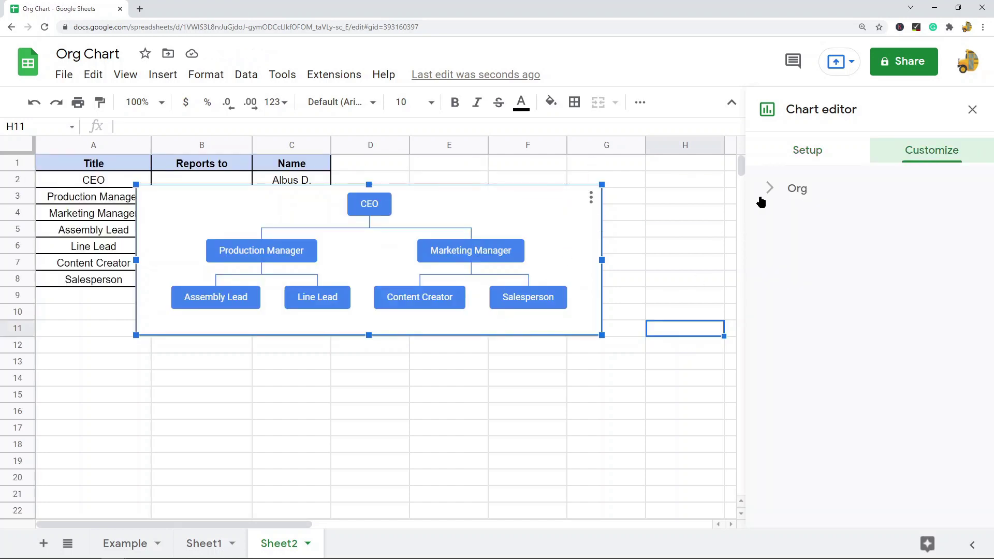
left_click(770, 193)
left_click(848, 252)
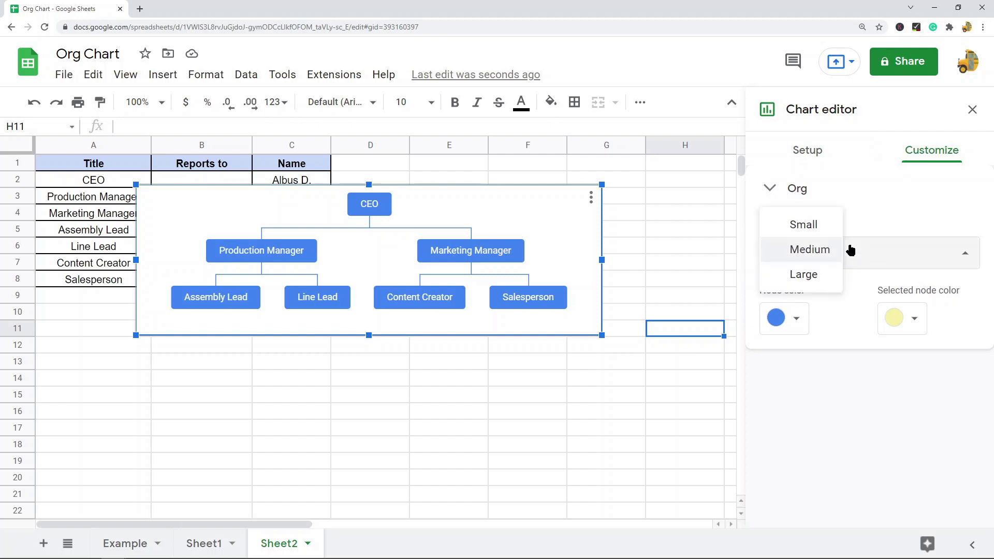
left_click(815, 225)
left_click(831, 254)
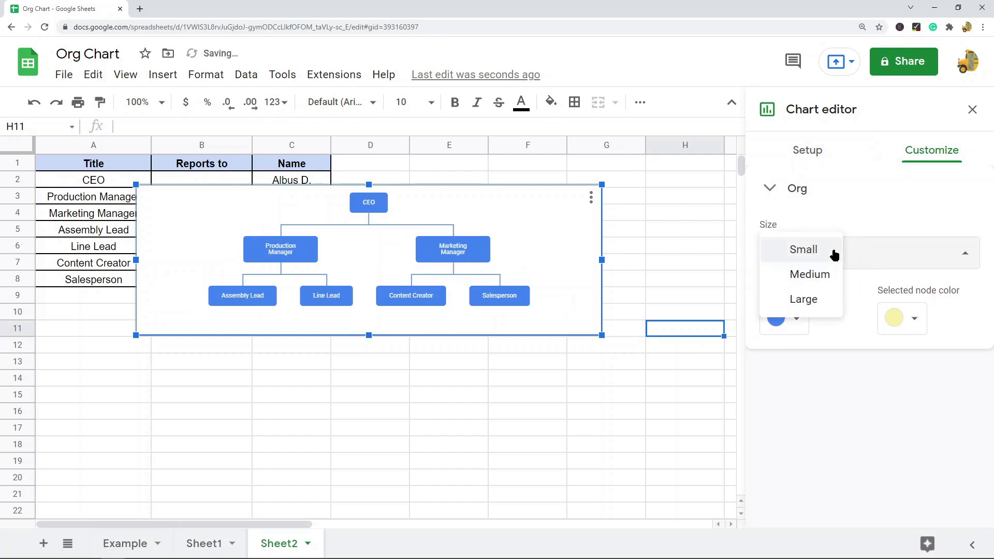
left_click(800, 275)
left_click(832, 252)
left_click(829, 249)
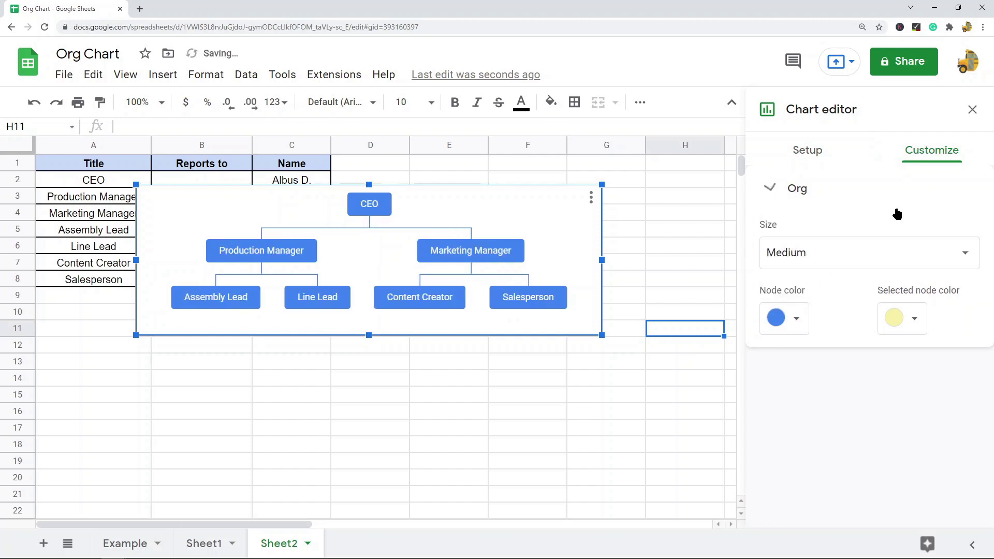
left_click(880, 196)
left_click(782, 212)
Set the node color to pink and the selected node color to light green
left_click(787, 317)
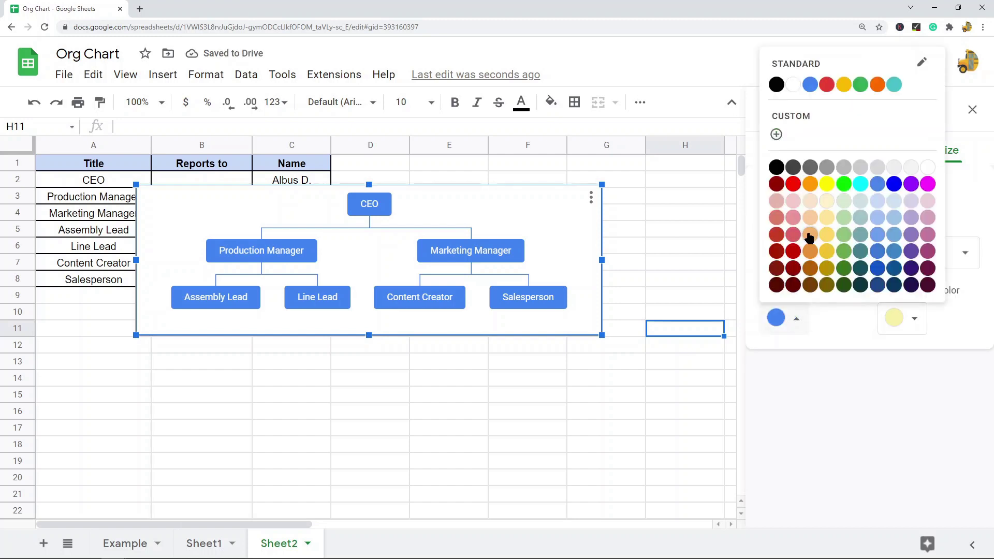
left_click(799, 218)
left_click(914, 318)
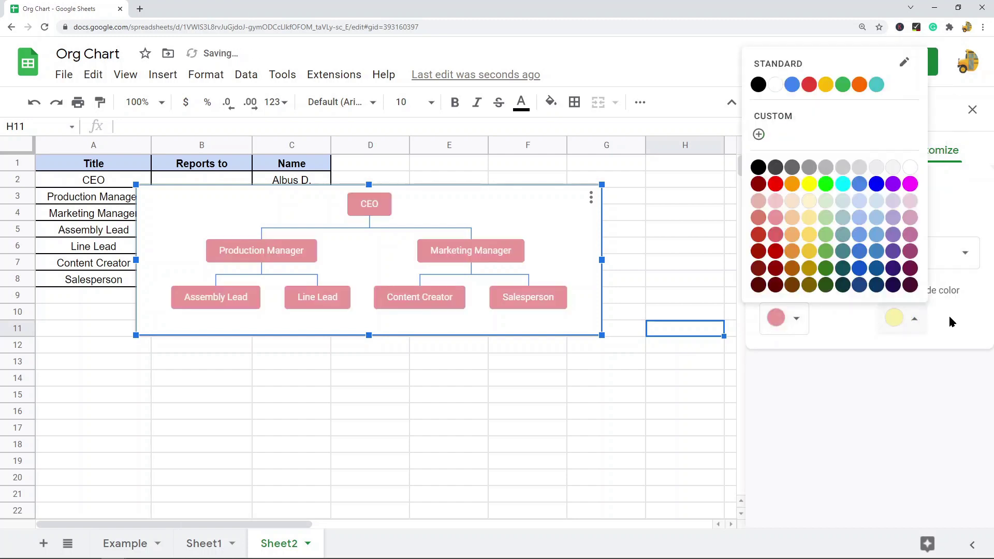
left_click(827, 218)
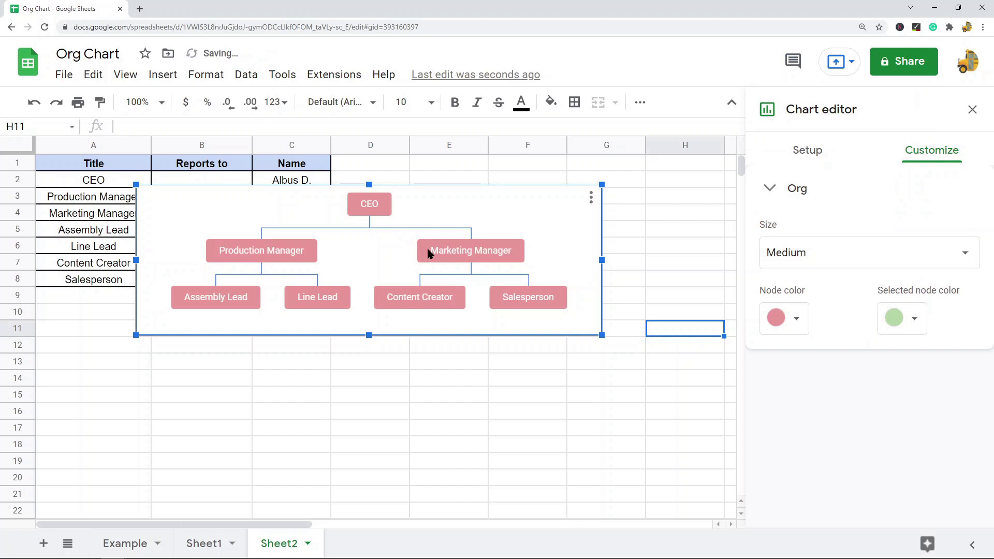
Select each of the seven nodes to check the green selection highlight
left_click(459, 254)
left_click(435, 302)
left_click(514, 297)
left_click(262, 251)
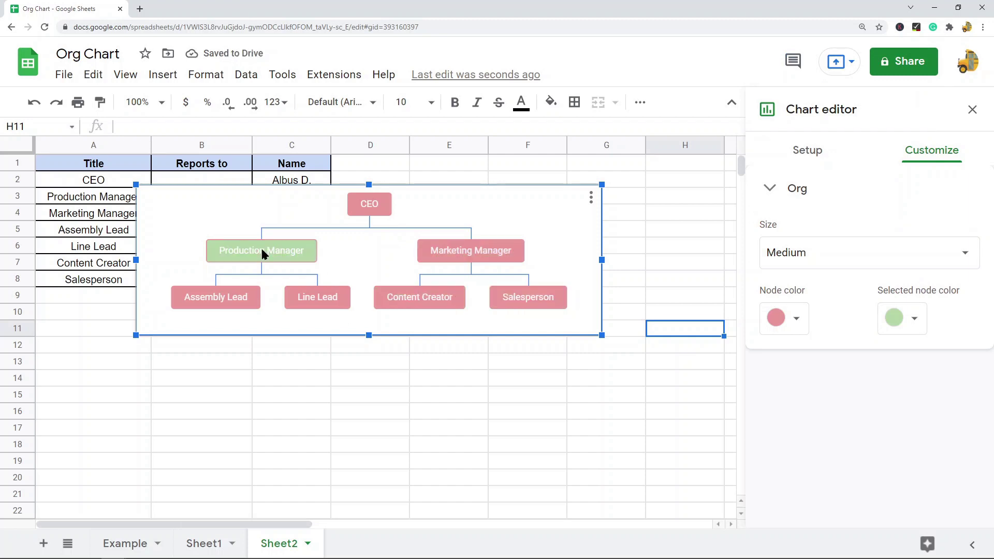
left_click(308, 297)
left_click(210, 292)
left_click(381, 206)
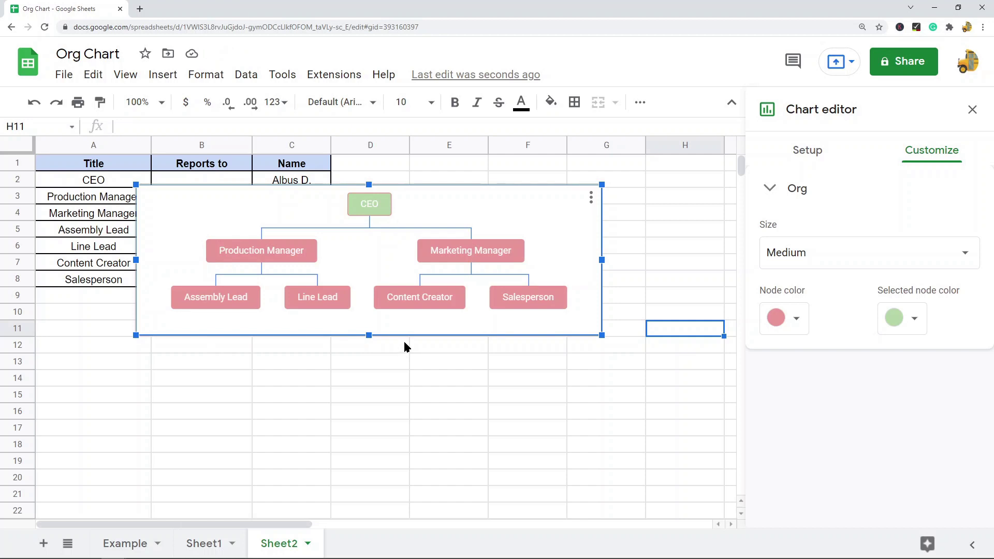
Check the chart's PNG/PDF/SVG download options, then deselect the chart at cell G16
left_click(592, 197)
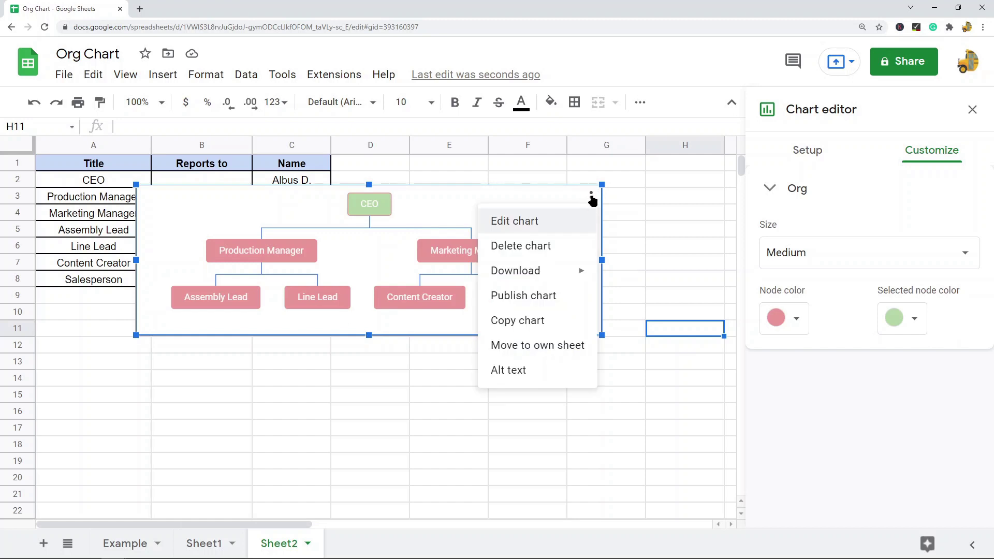
mouse_move(550, 278)
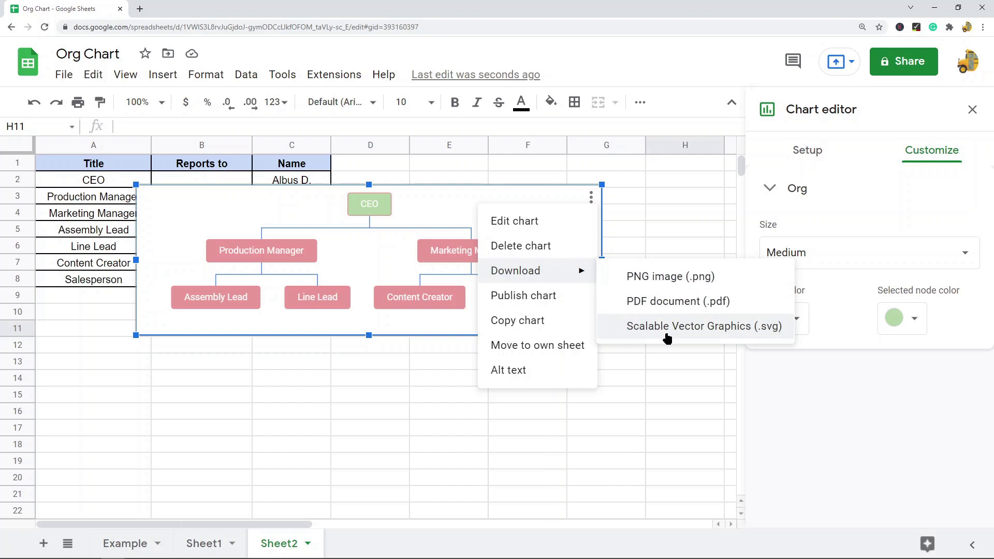
left_click(593, 414)
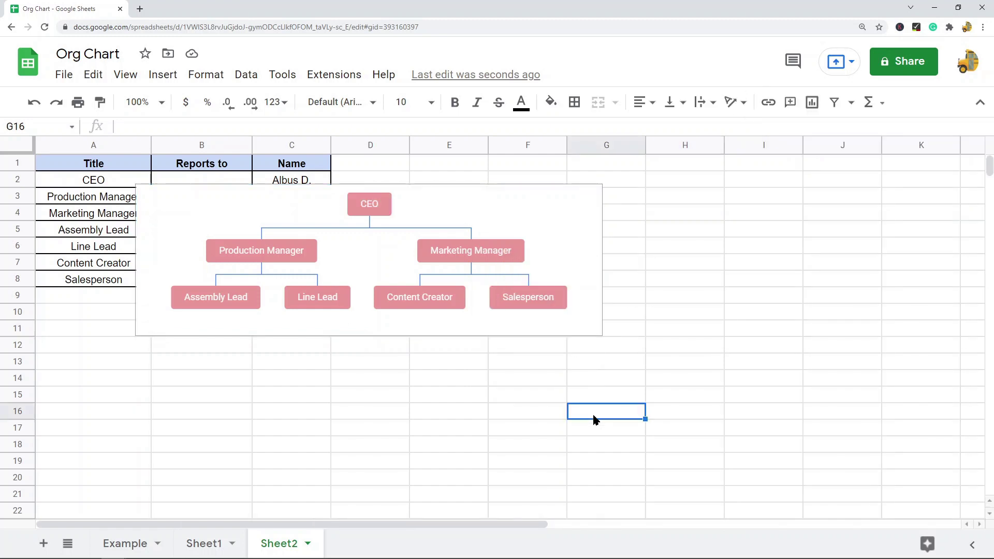